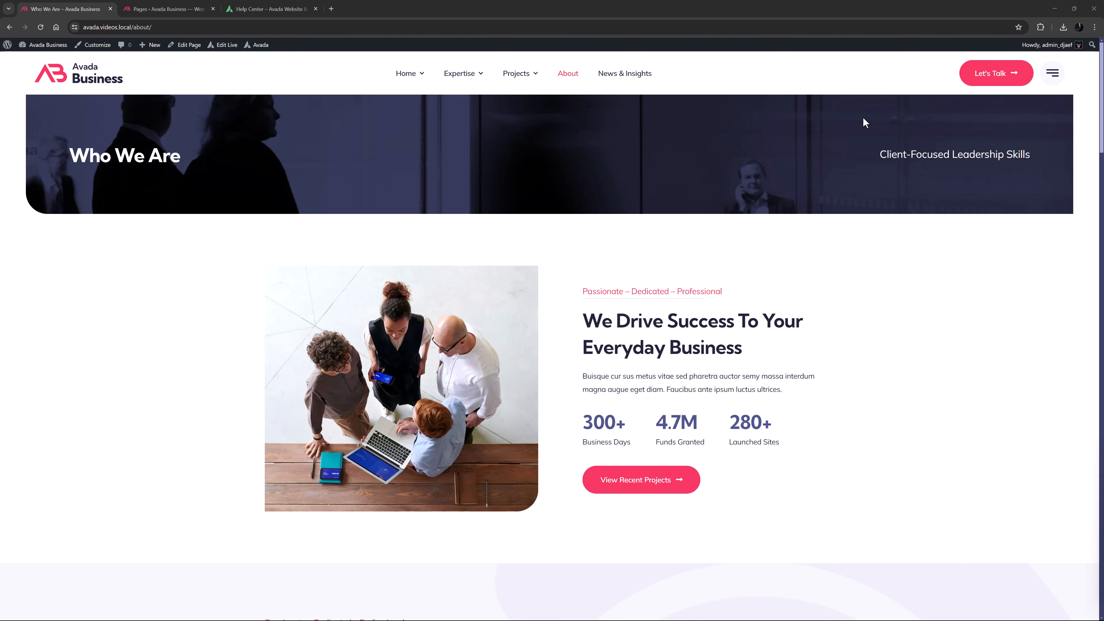
Open the Help Center page from the site's off-canvas menu and look through its sections down to the newsletter form.
click(1052, 73)
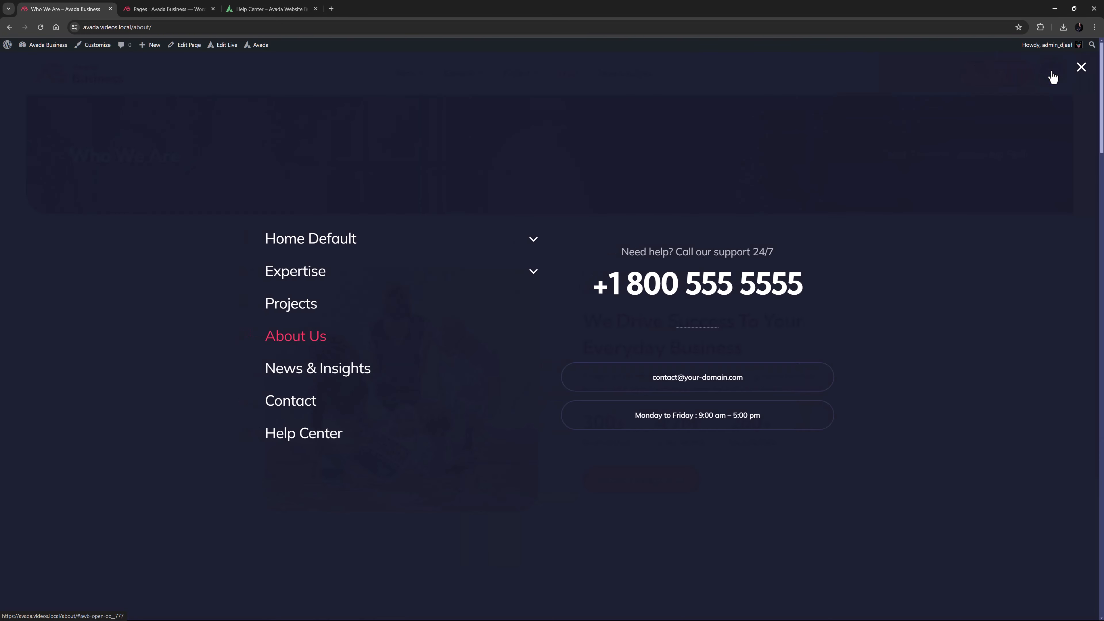
click(320, 441)
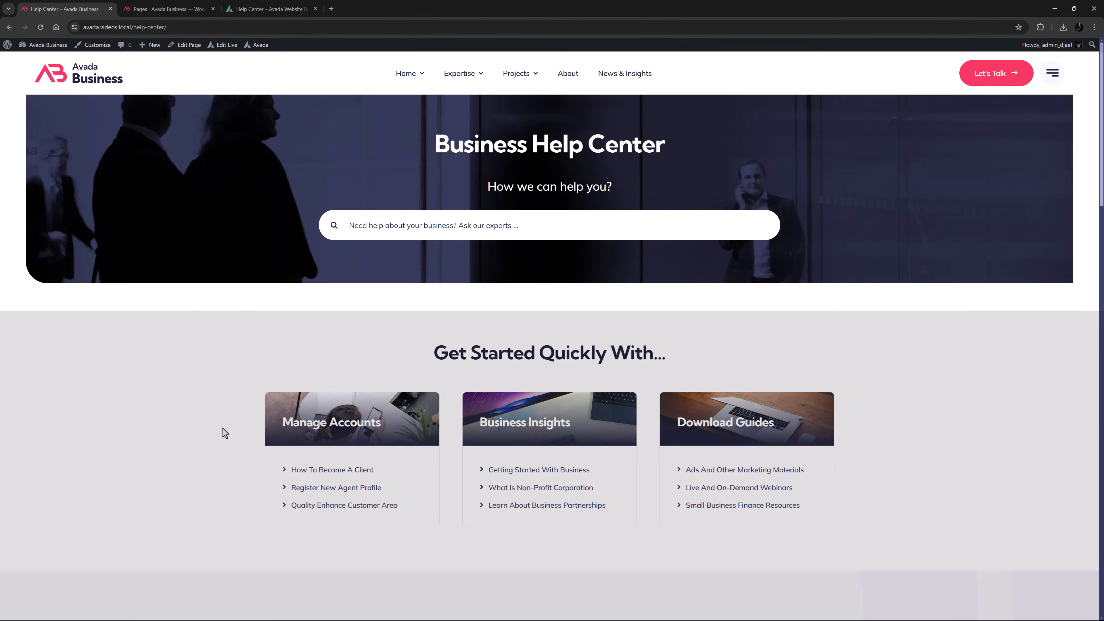
scroll(222, 428, down, 5)
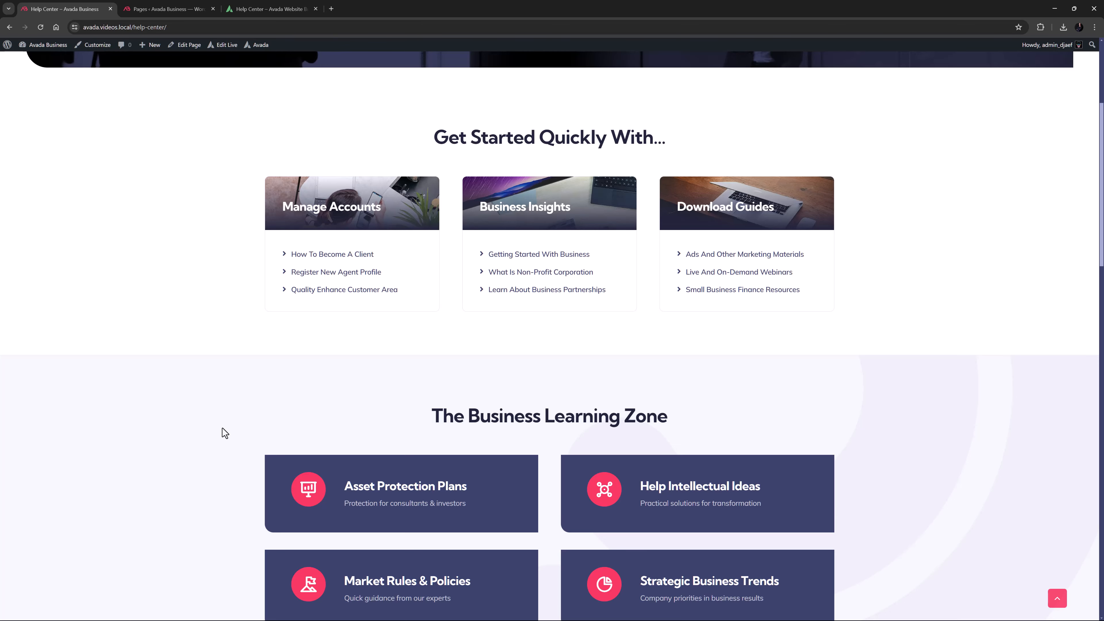
scroll(225, 433, down, 6)
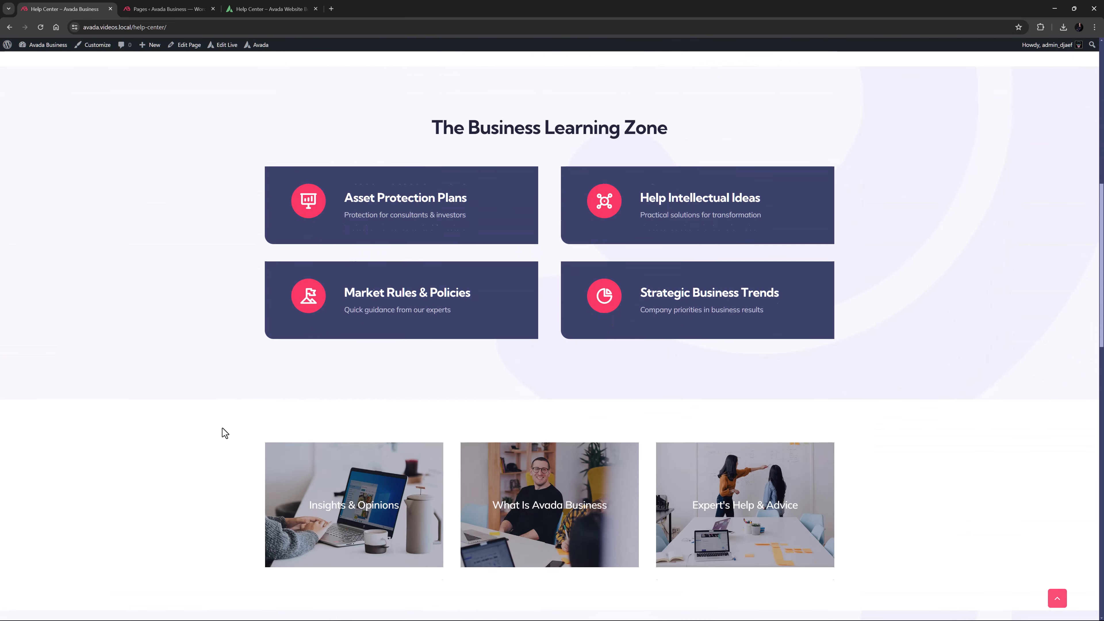
scroll(225, 432, down, 6)
scroll(225, 433, down, 6)
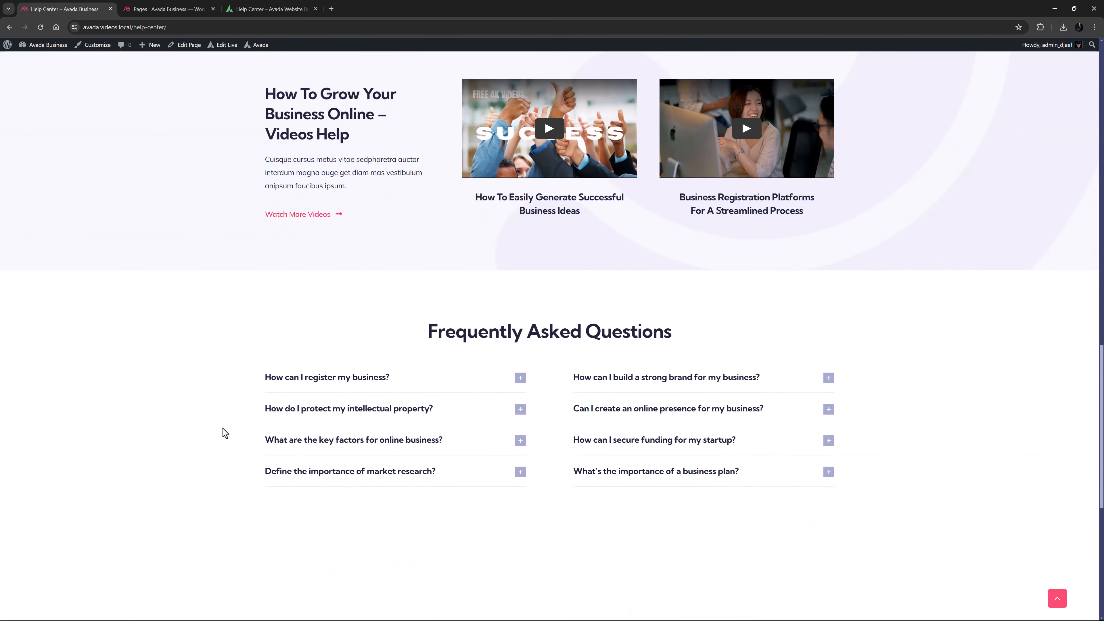
scroll(225, 433, down, 5)
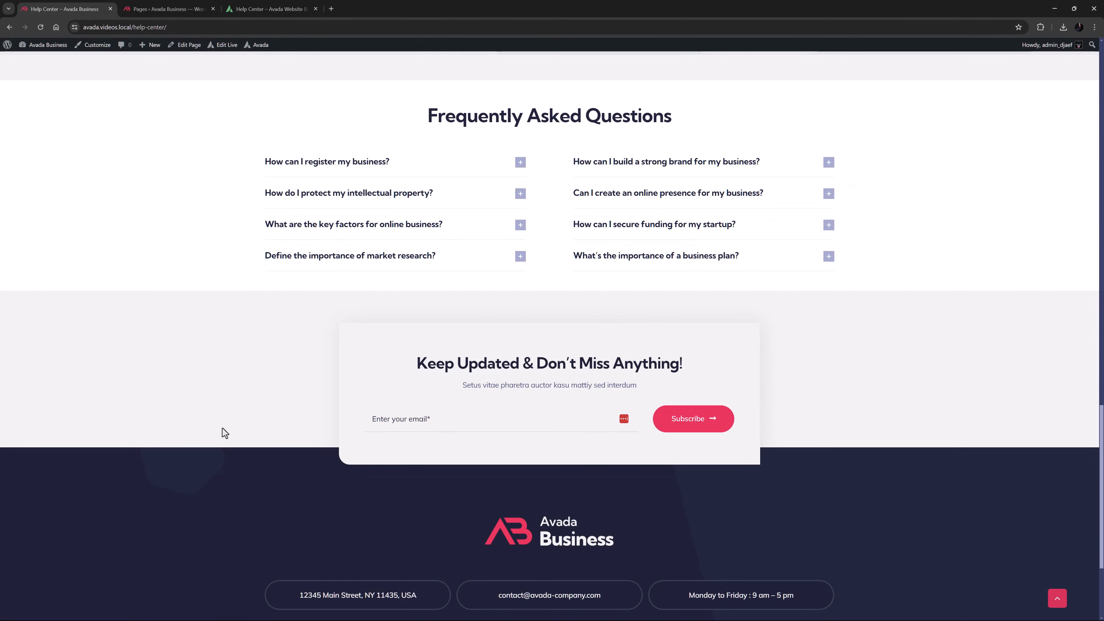
Open the Asset Protection Plans page from the Business Learning Zone in a new browser tab and view it.
scroll(225, 433, up, 1)
scroll(224, 433, up, 5)
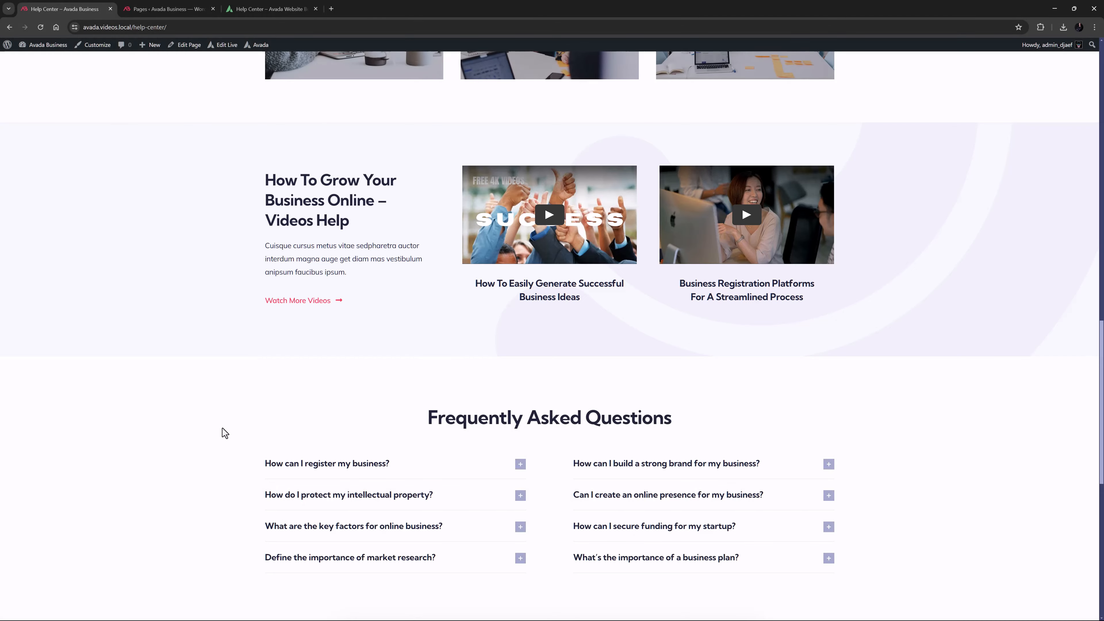
scroll(225, 432, up, 5)
scroll(225, 433, up, 2)
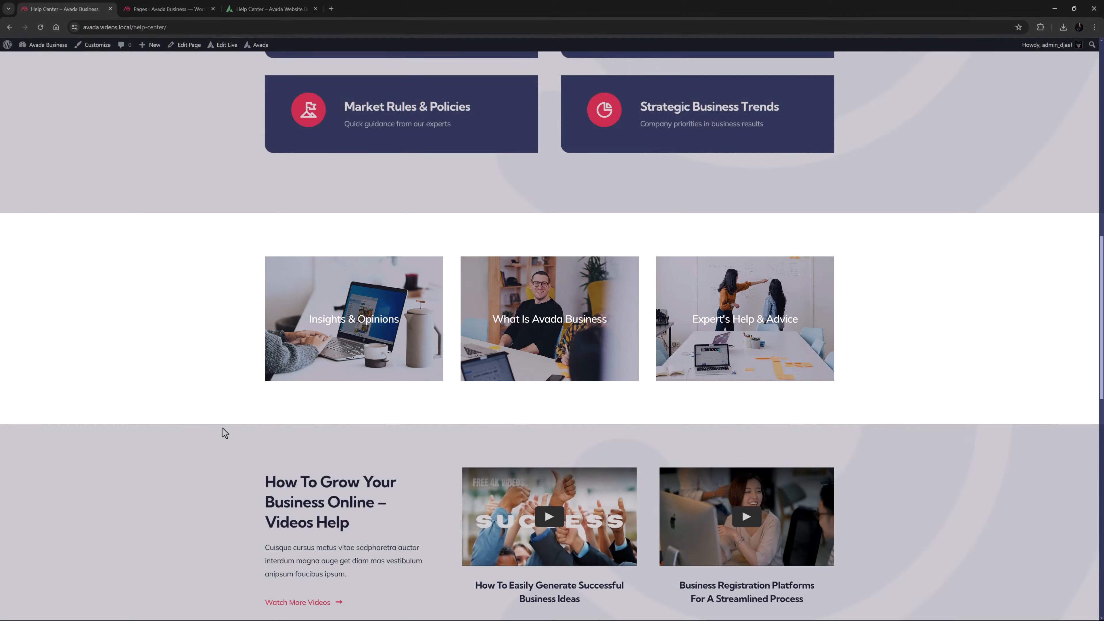
scroll(225, 433, up, 5)
scroll(223, 428, up, 5)
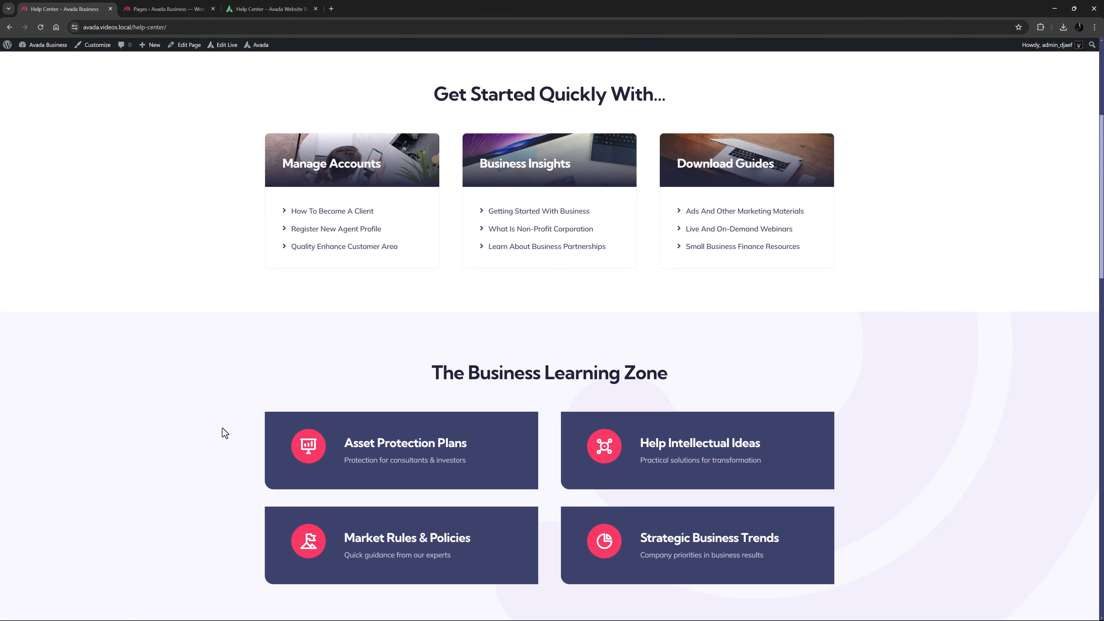
middle_click(347, 453)
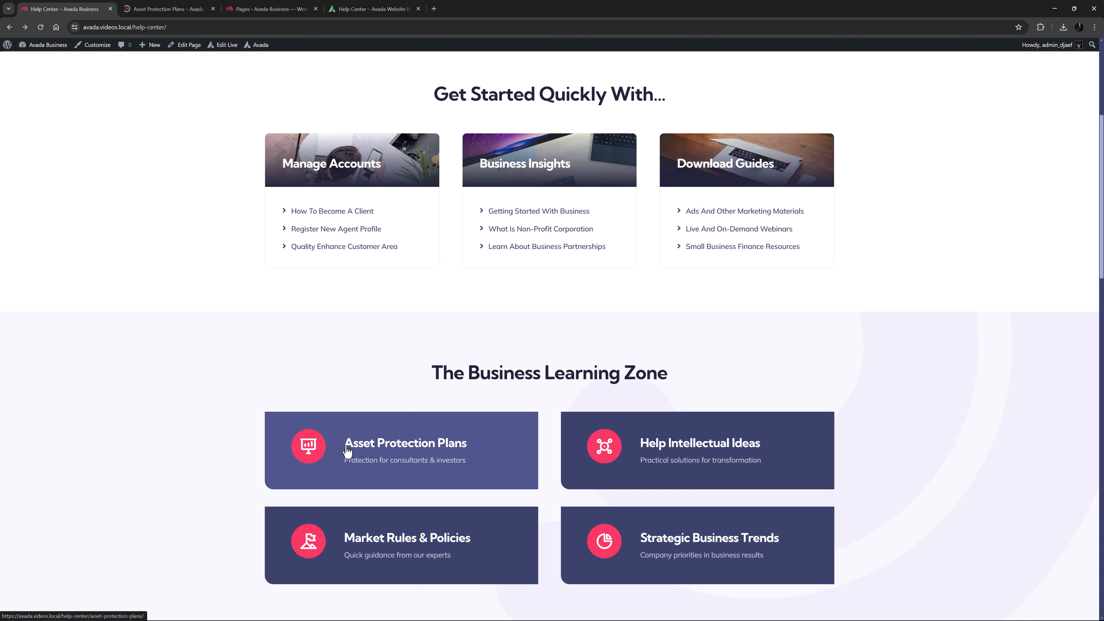
click(136, 13)
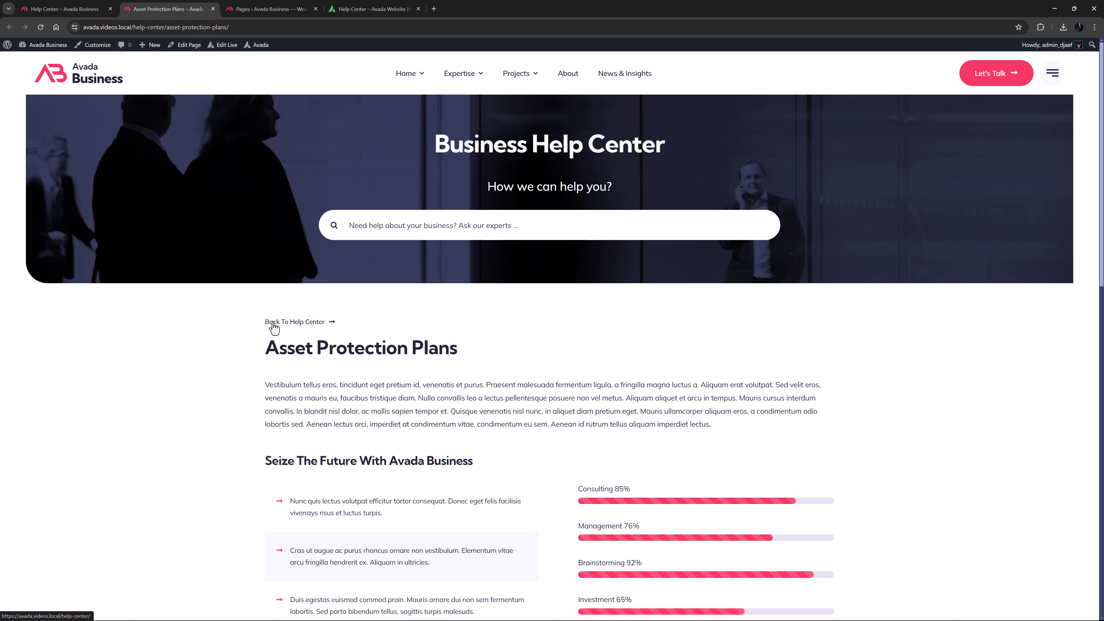
Return to the Help Center page and open the How To Become A Client article in a new browser tab.
click(65, 8)
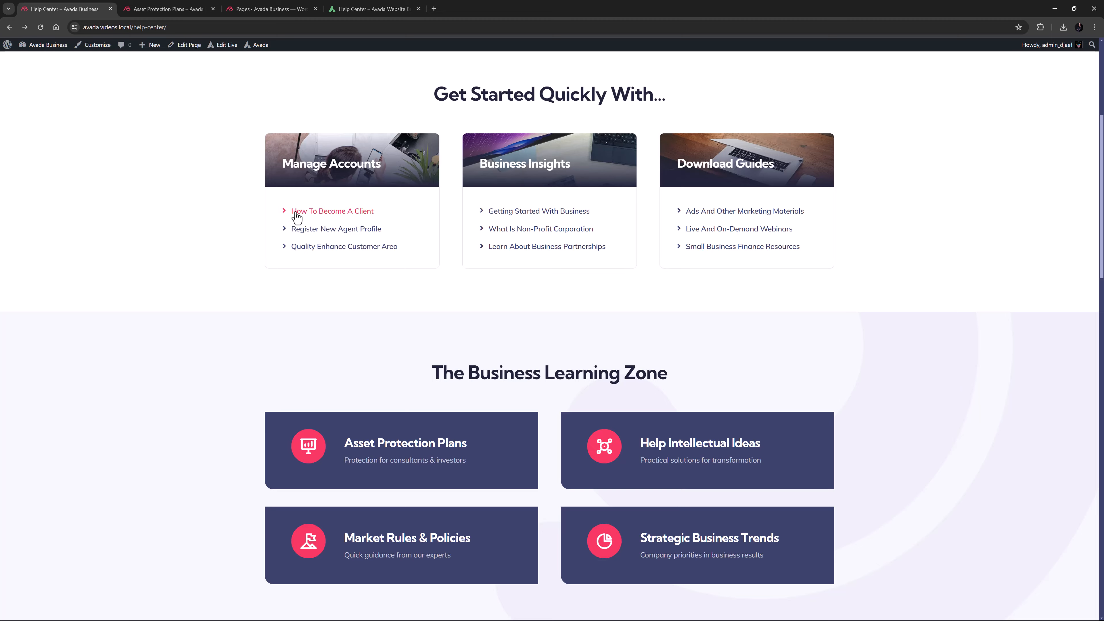
ctrl+click(295, 212)
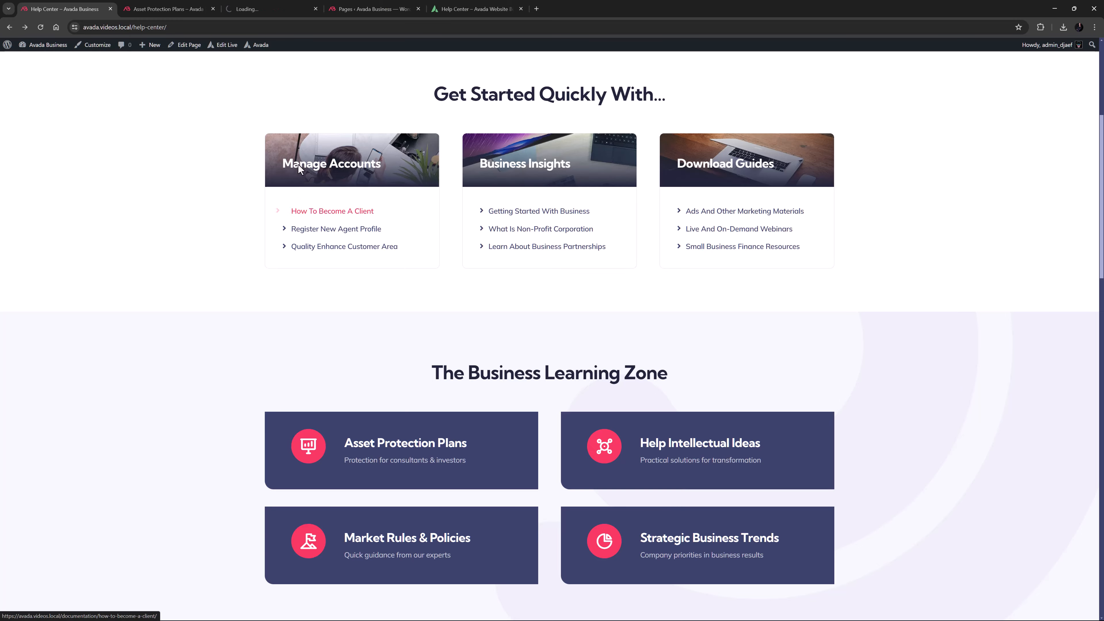
click(285, 9)
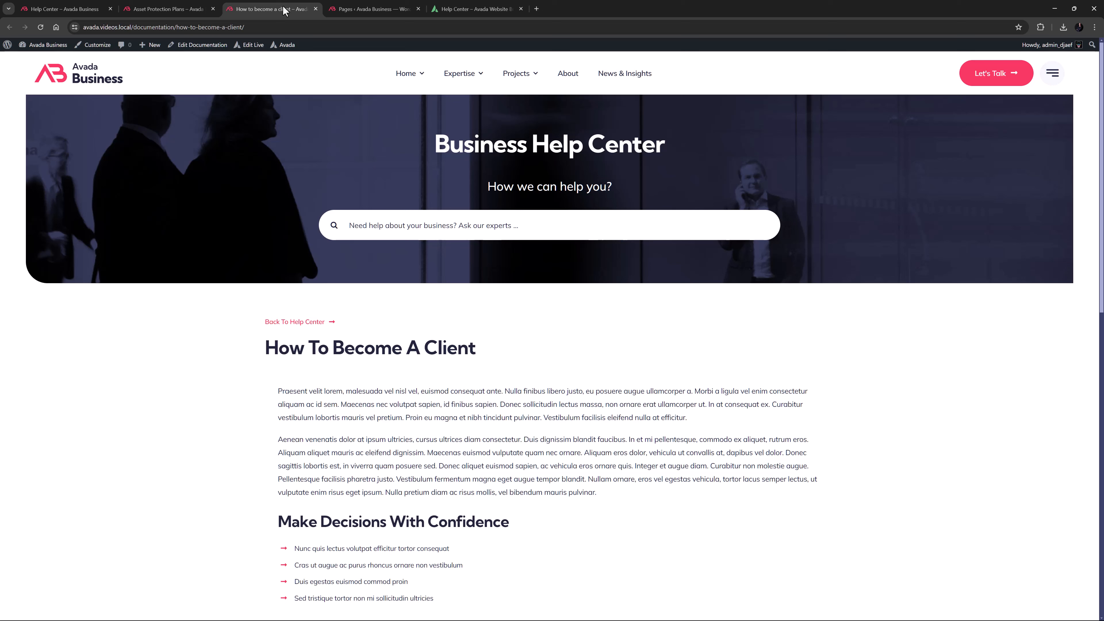
Remove how-to-become-a-client/ from the article's address and load the parent /documentation/ address.
click(178, 27)
drag(196, 27, 328, 27)
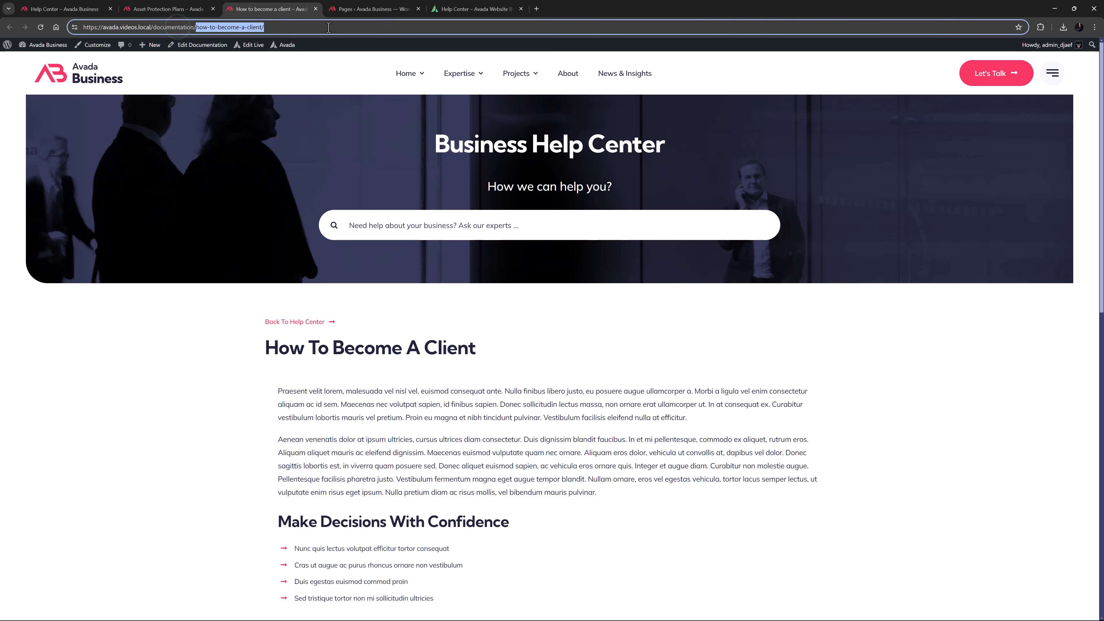
key(BackSpace)
key(Return)
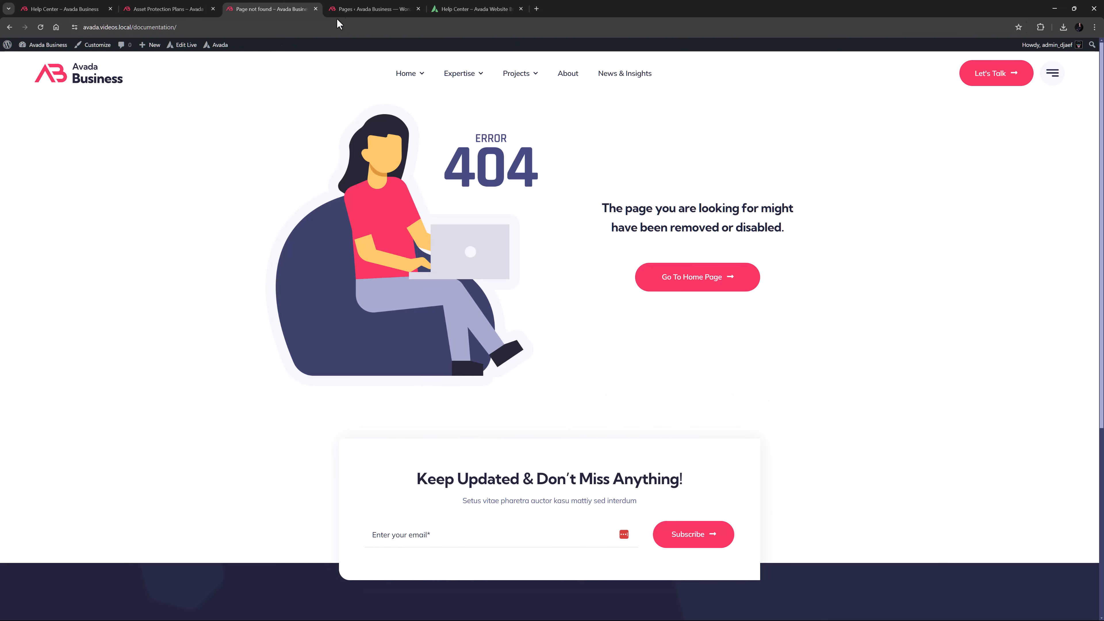
Switch to the WordPress admin tab and list all Documentation posts.
click(350, 10)
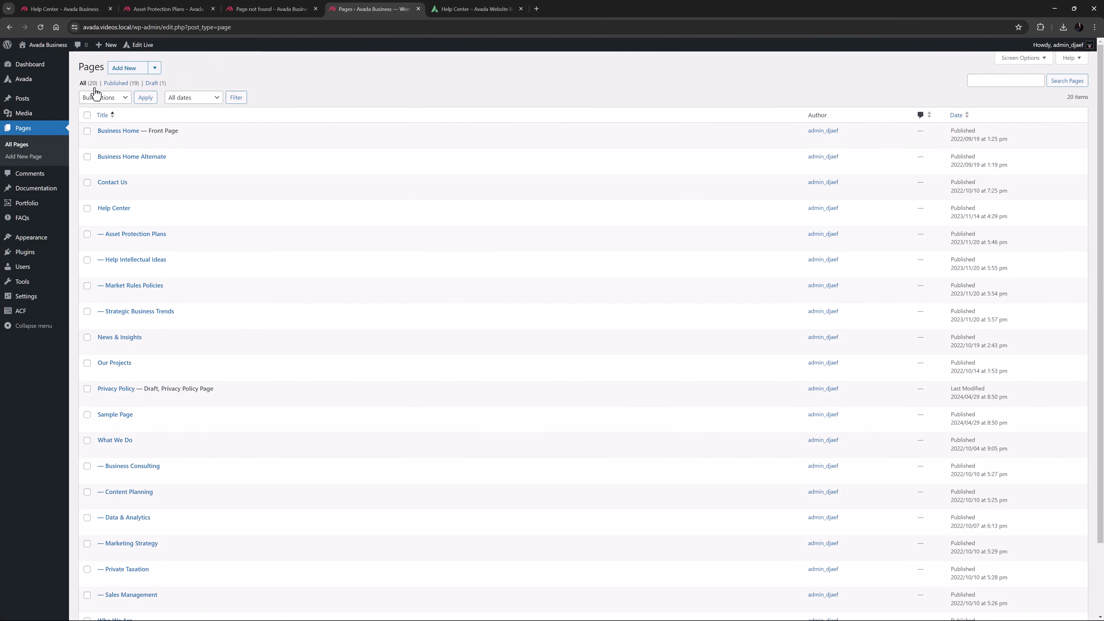
click(27, 192)
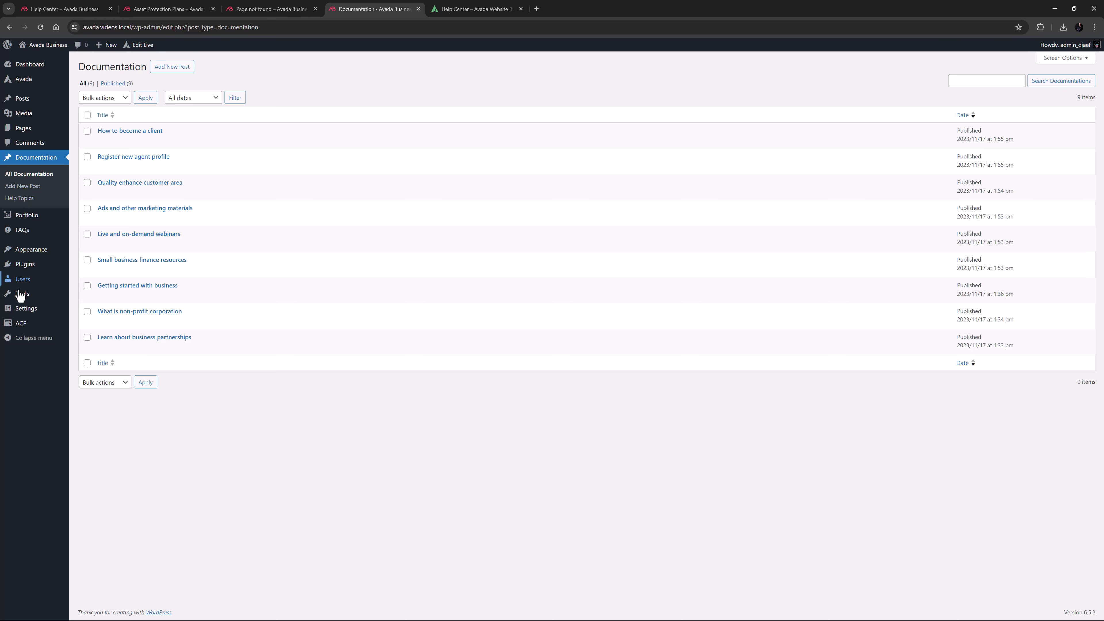
View the custom post types and taxonomies registered in ACF.
mouse_move(21, 324)
click(80, 337)
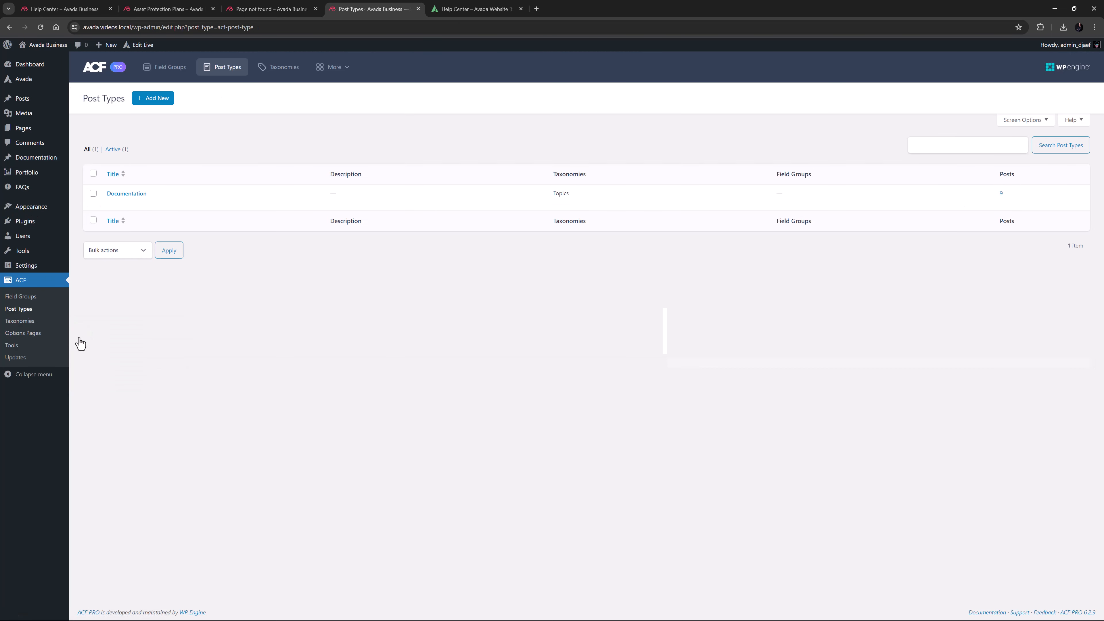
click(26, 324)
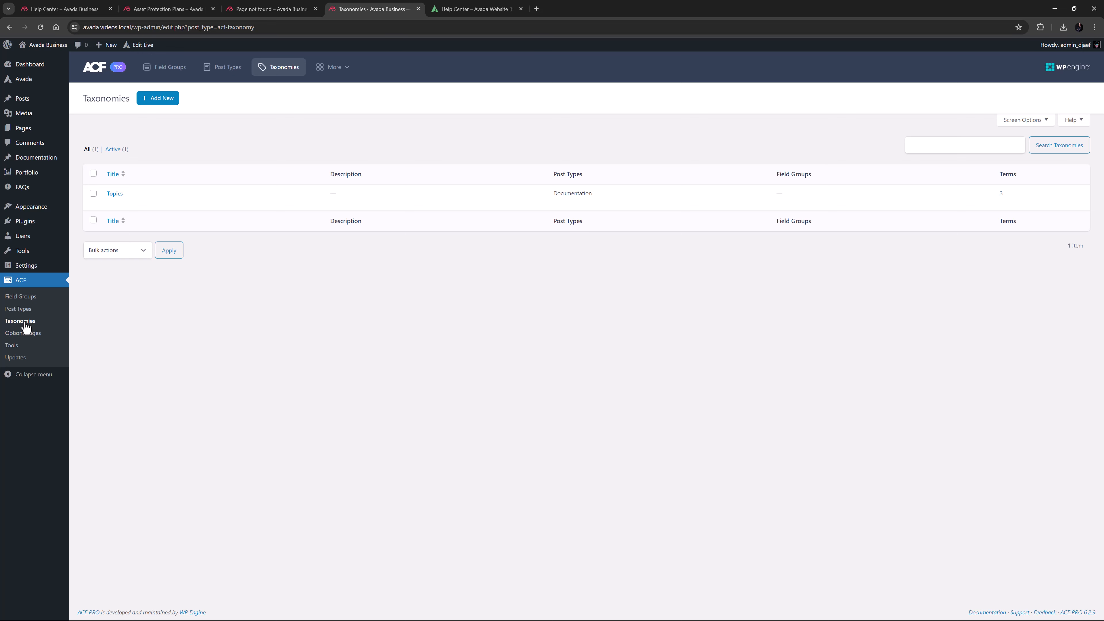
Open Avada Layouts and inspect the Help Center layout's conditions for specific pages and children of specific pages.
mouse_move(25, 83)
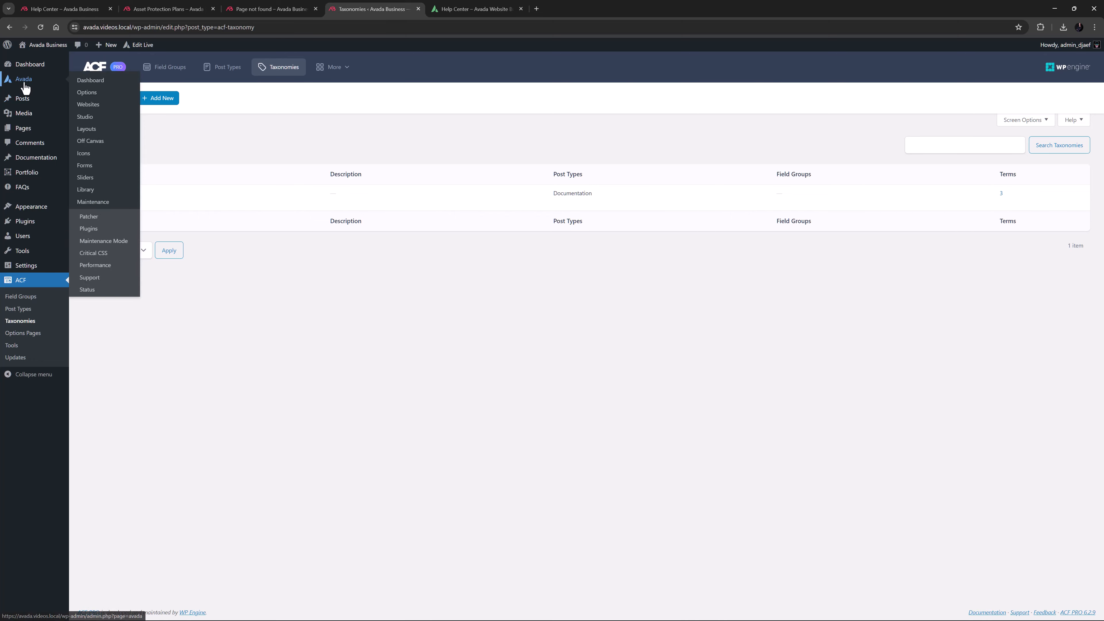
click(90, 131)
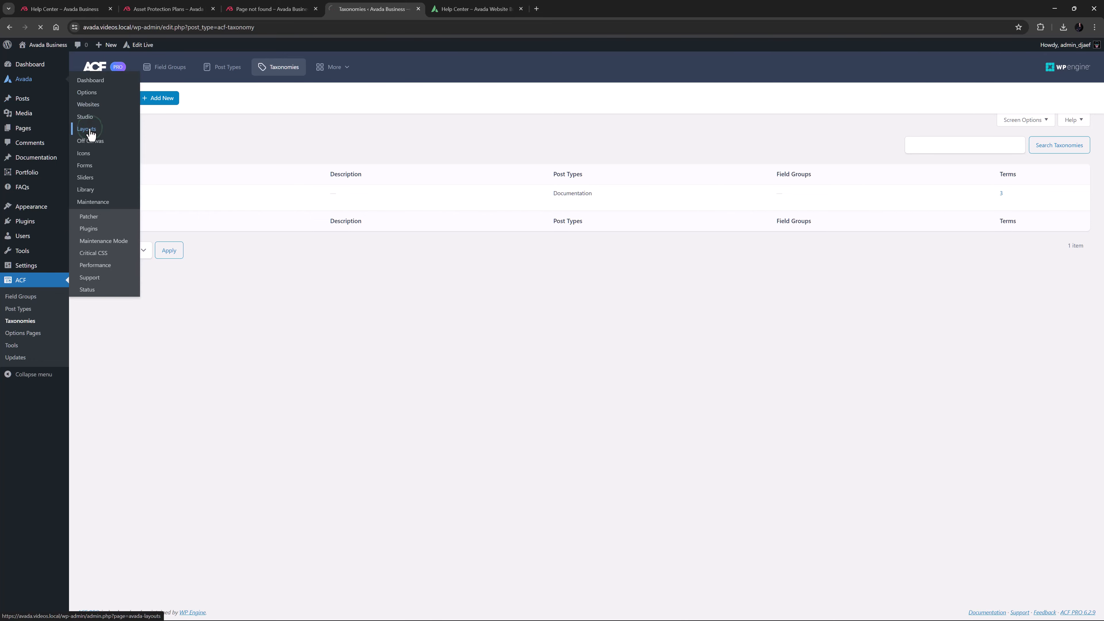
scroll(702, 461, down, 10)
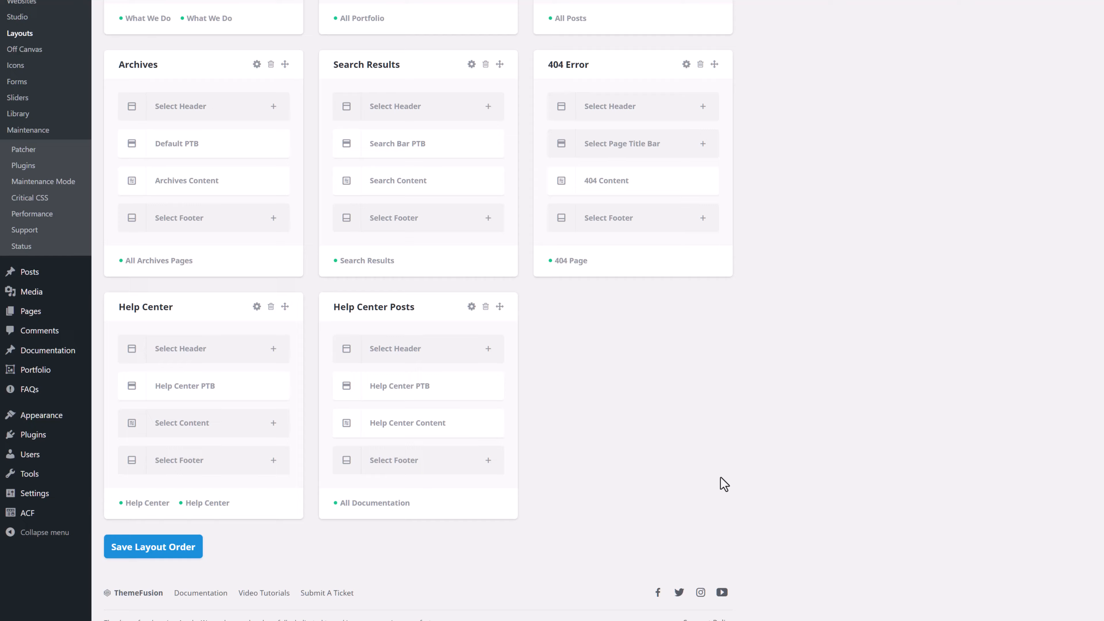
click(217, 503)
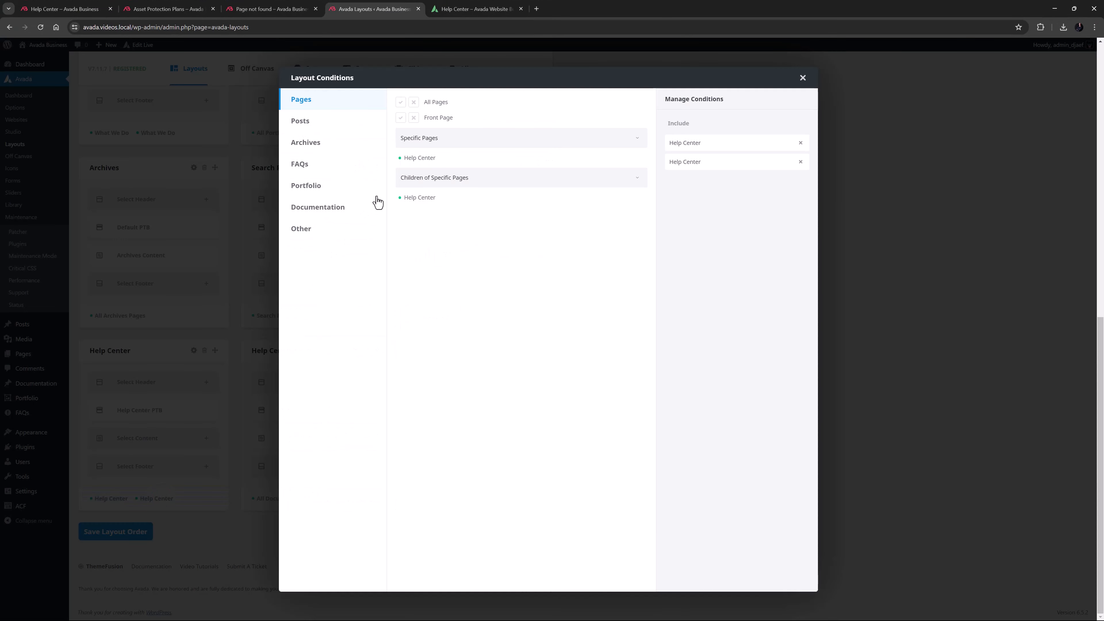
click(440, 138)
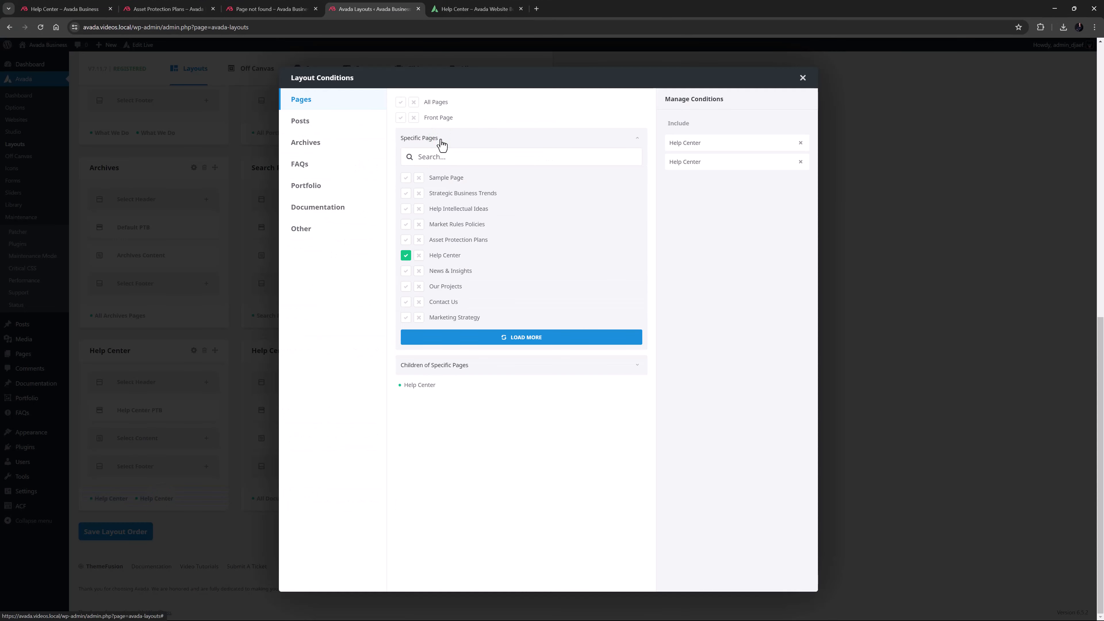
click(431, 370)
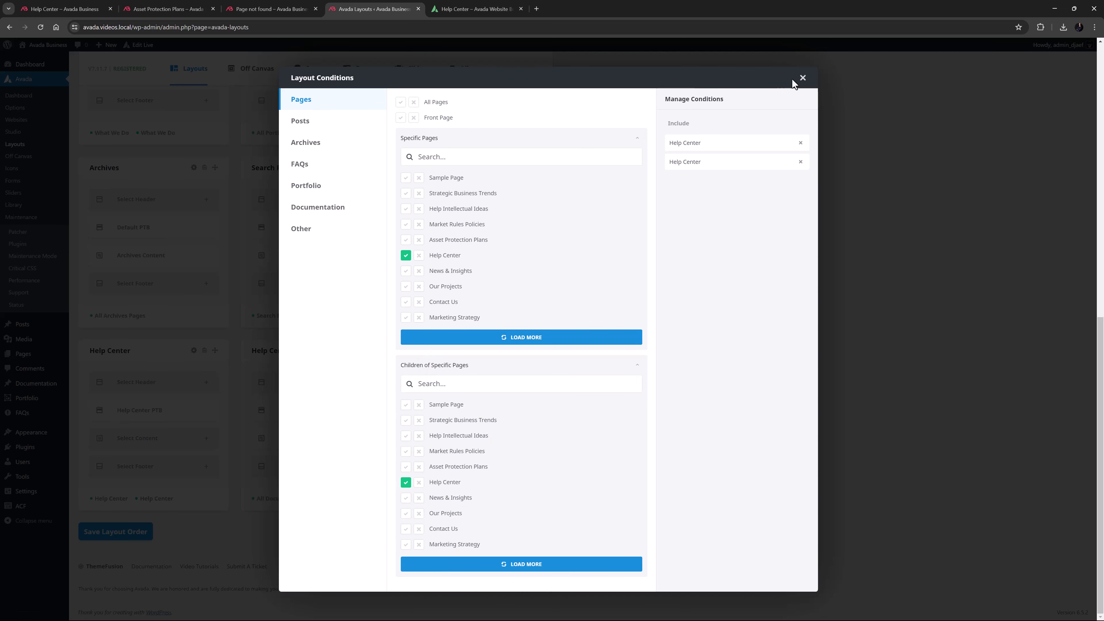
click(803, 77)
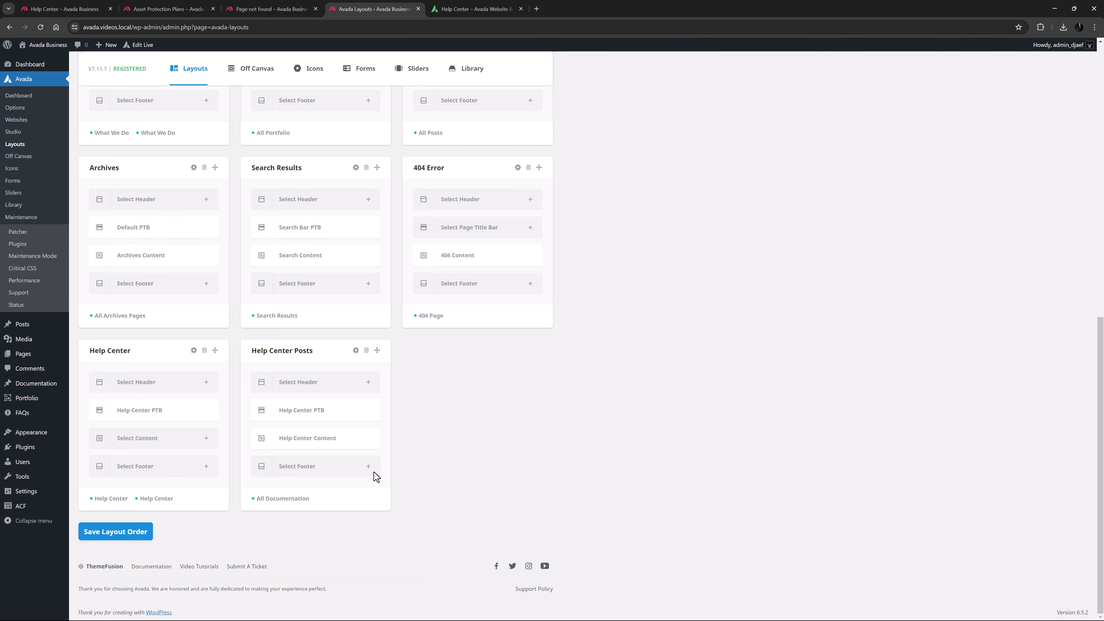
Inspect the Documentation conditions of the Help Center Posts layout.
click(296, 503)
click(332, 206)
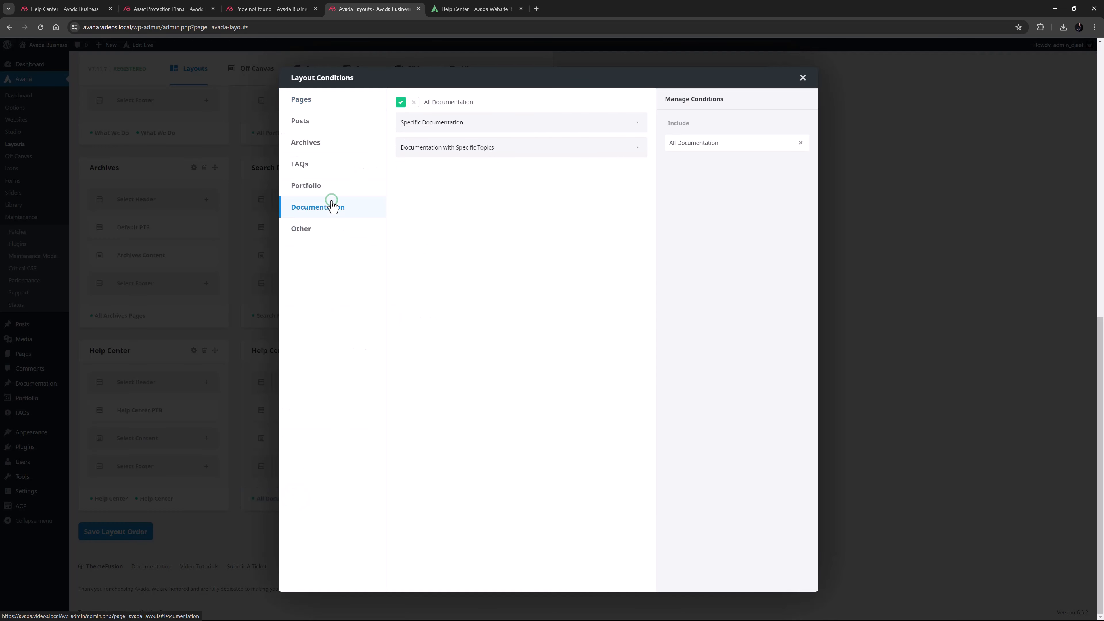
click(803, 78)
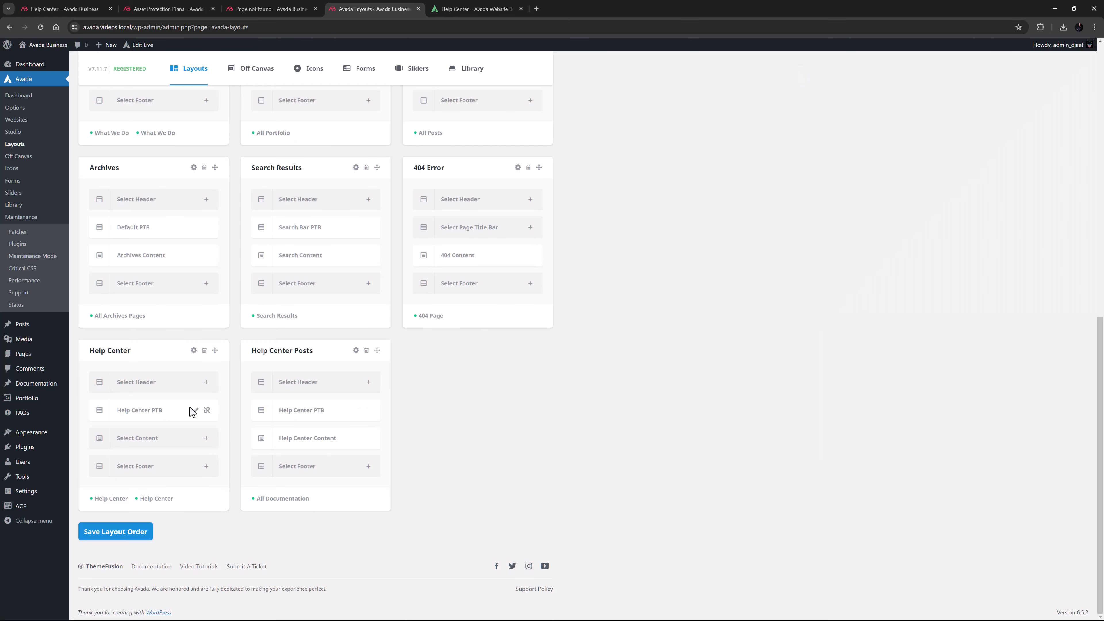
Open the Help Center PTB section in the live editor and check the general options of its Search element.
click(197, 410)
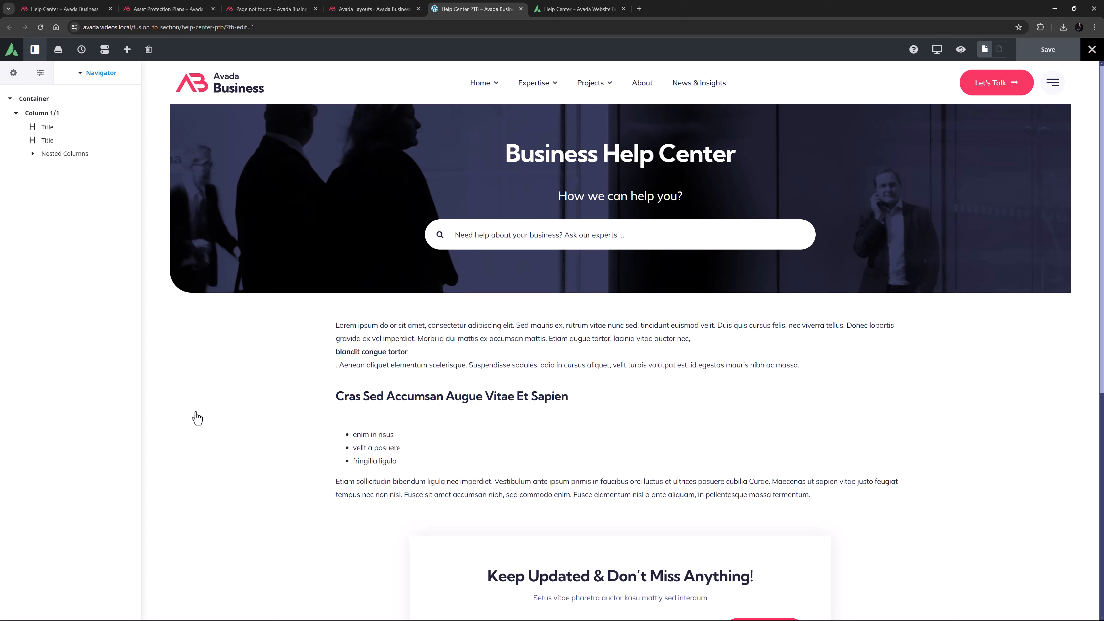
click(613, 237)
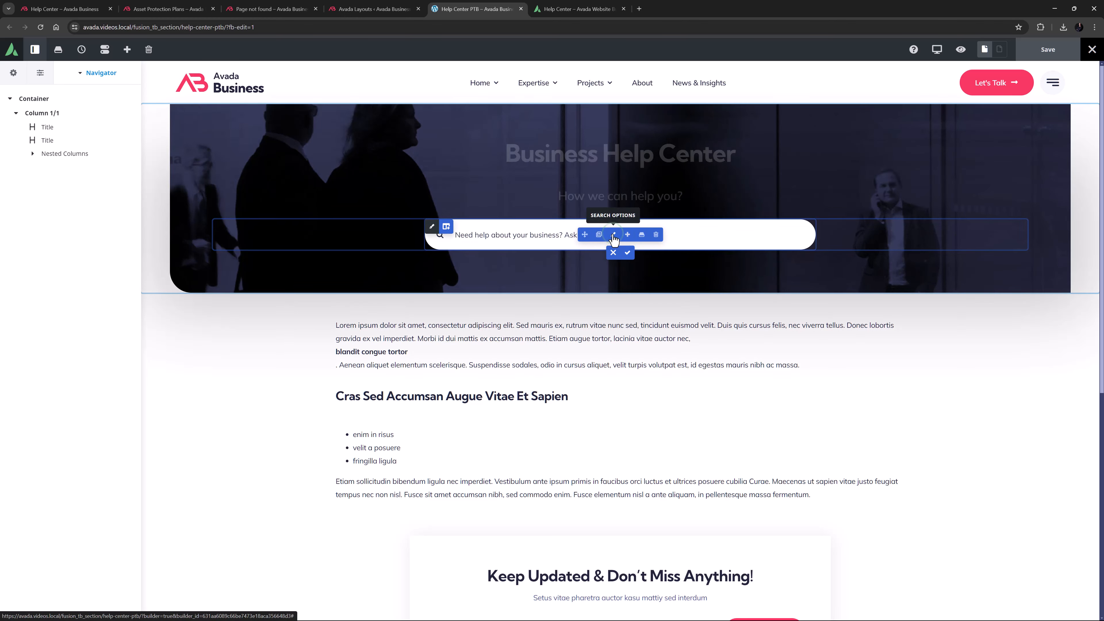
click(613, 236)
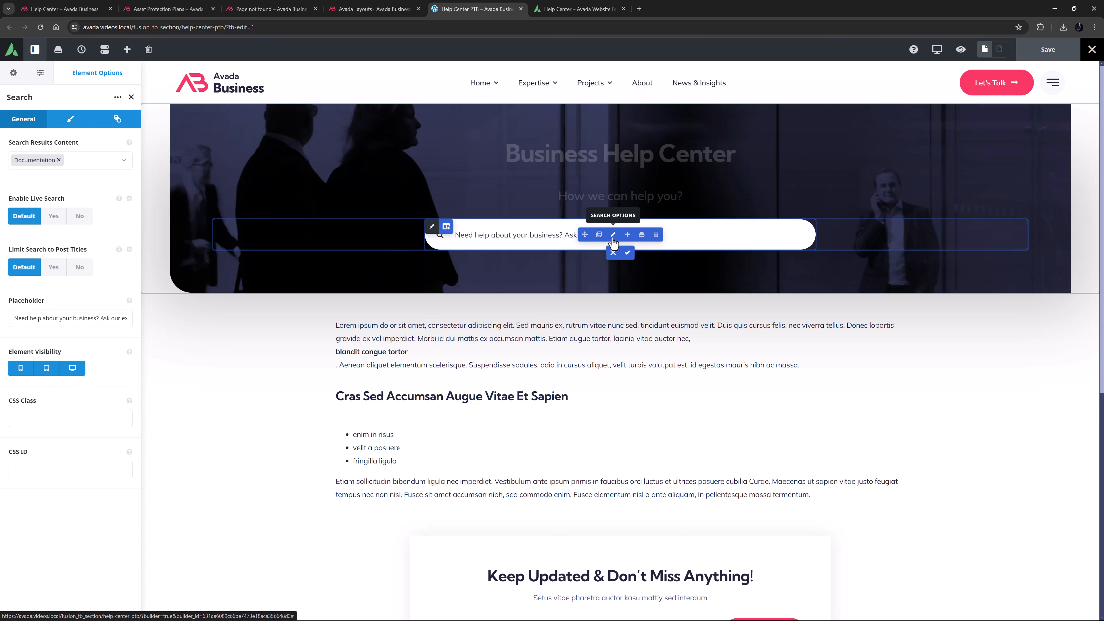
click(628, 252)
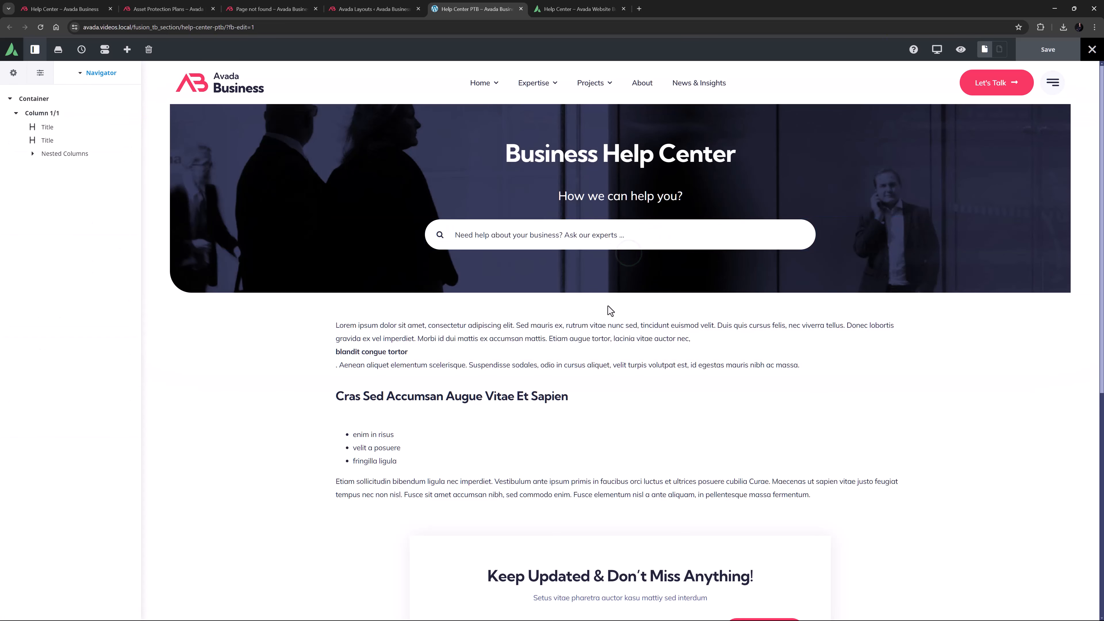
click(520, 9)
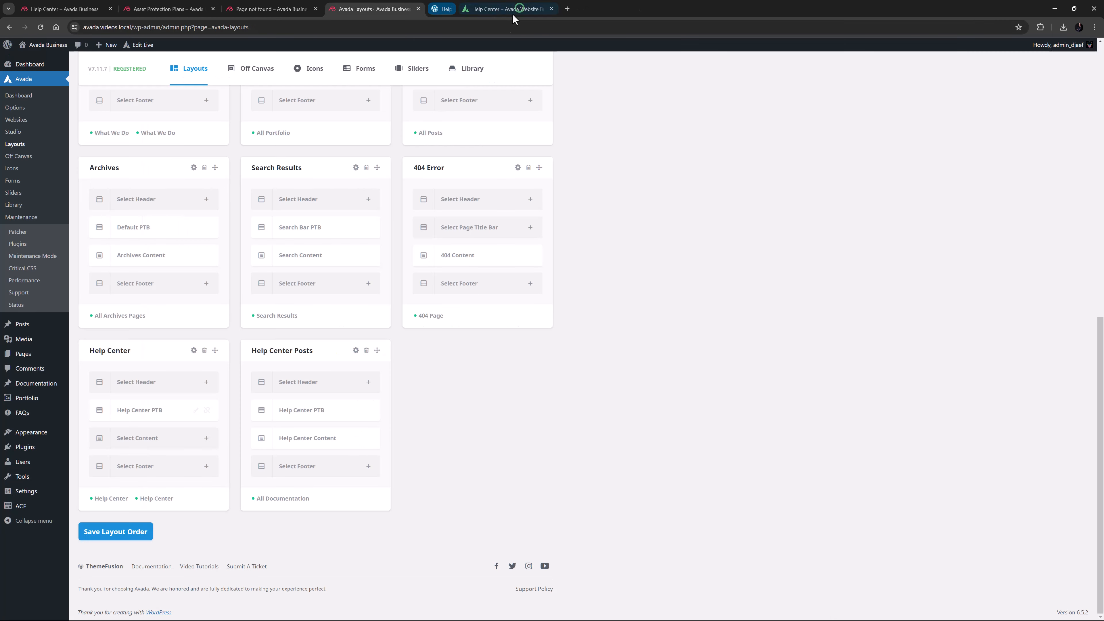
Open the Help Center Content section of the Help Center Posts layout in the live editor and check its Content element's general options.
click(356, 440)
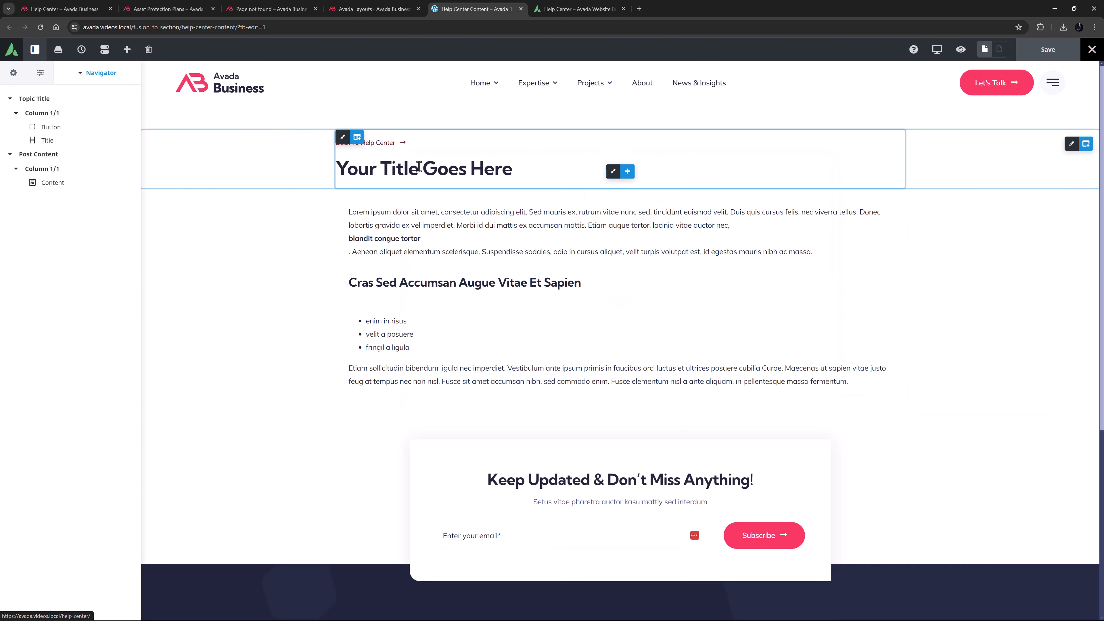
click(612, 302)
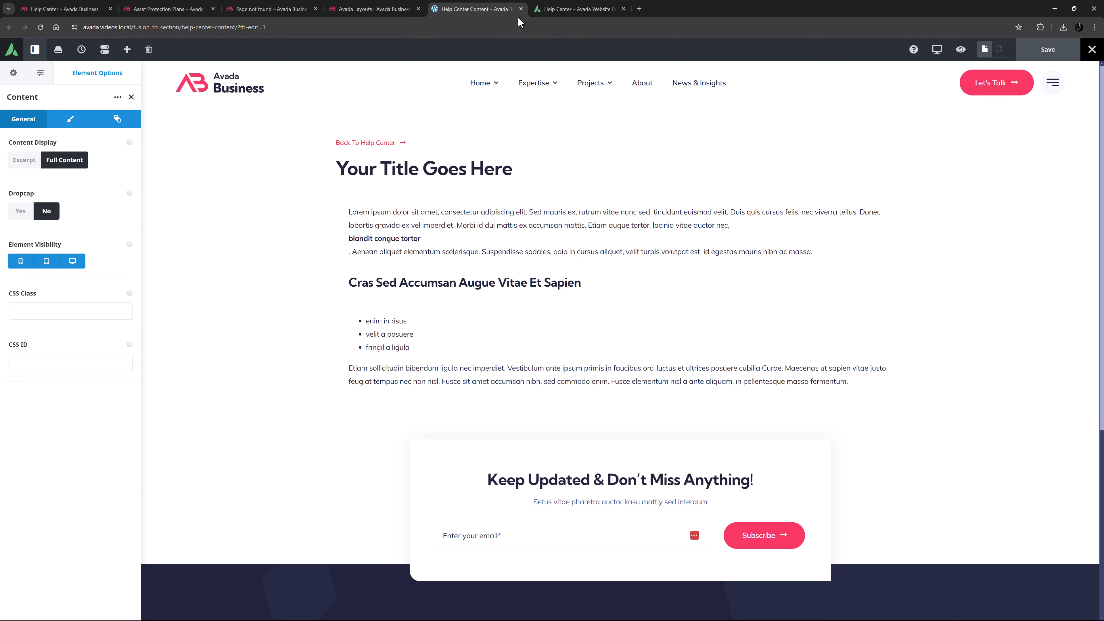
click(521, 9)
scroll(482, 402, up, 10)
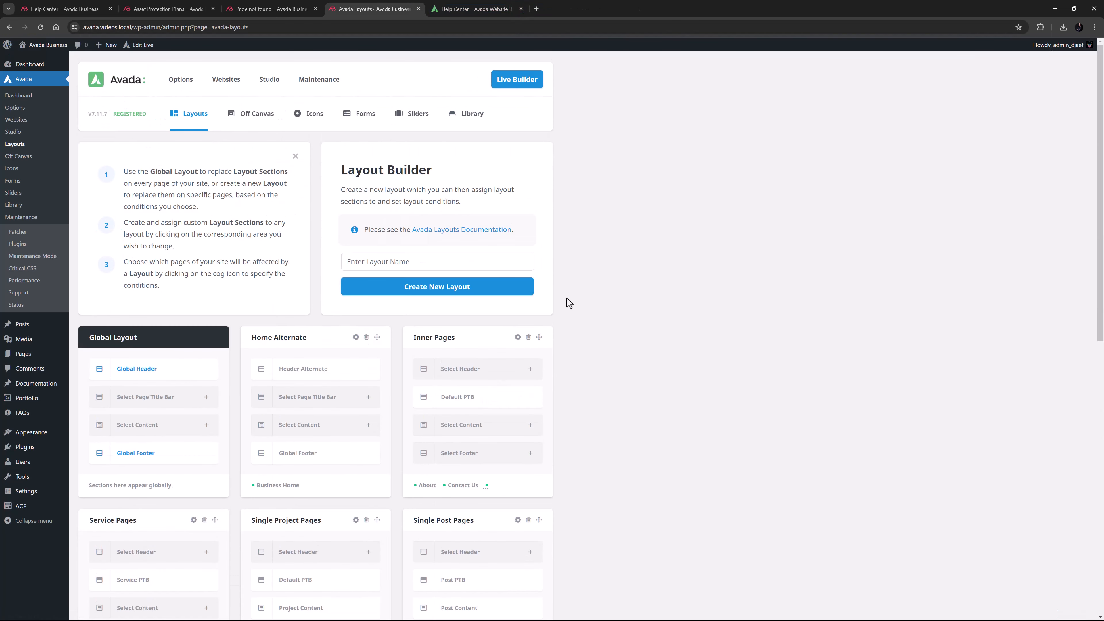
Open the Requirements For Avada article from the Featured Documentation list on the avada.com Help Center page.
click(478, 9)
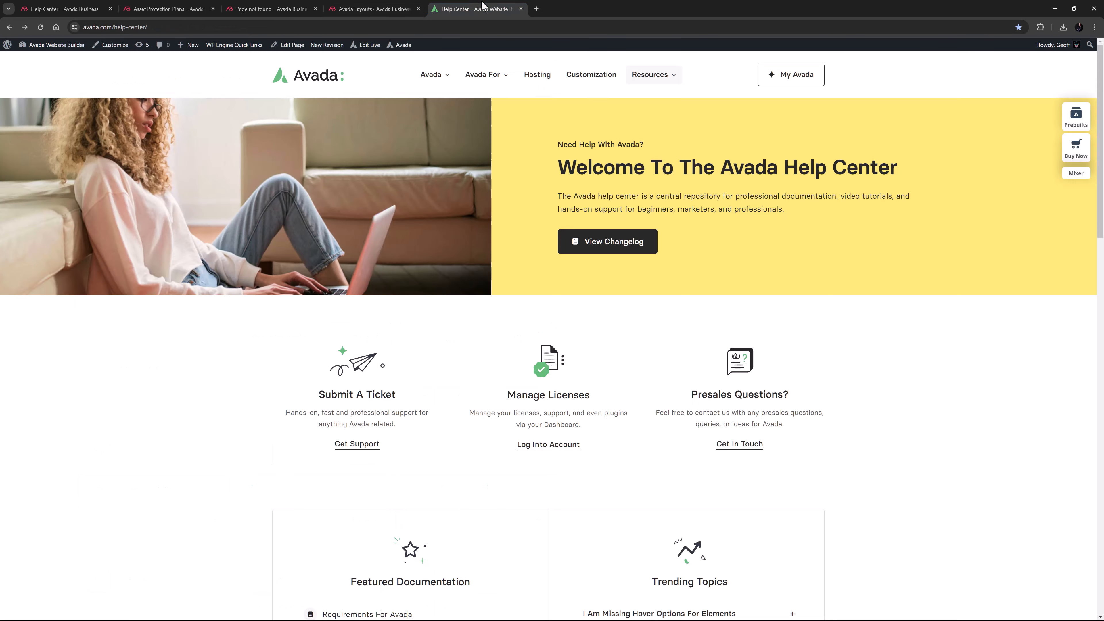
scroll(227, 474, down, 6)
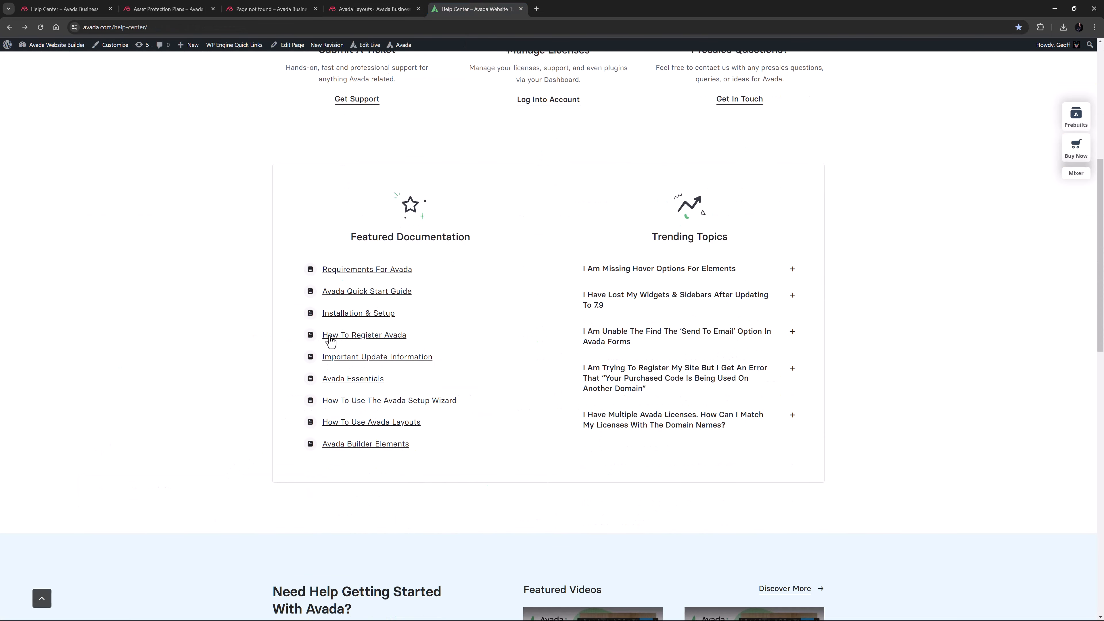
click(344, 275)
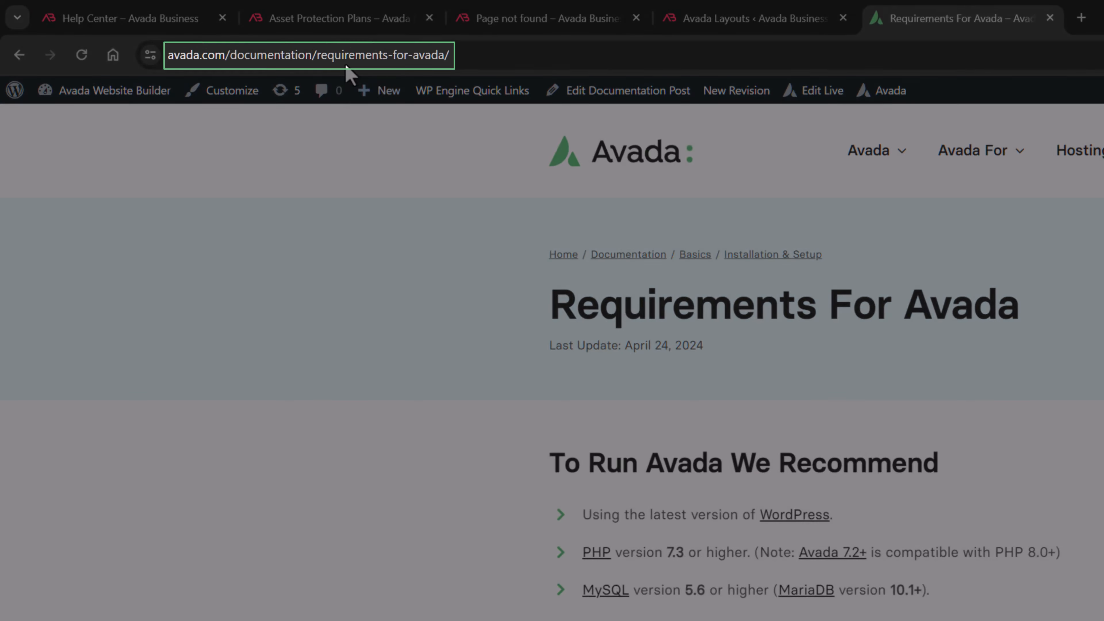
Remove the article slug from the URL and load avada.com/documentation/.
drag(357, 55, 489, 55)
key(BackSpace)
key(Return)
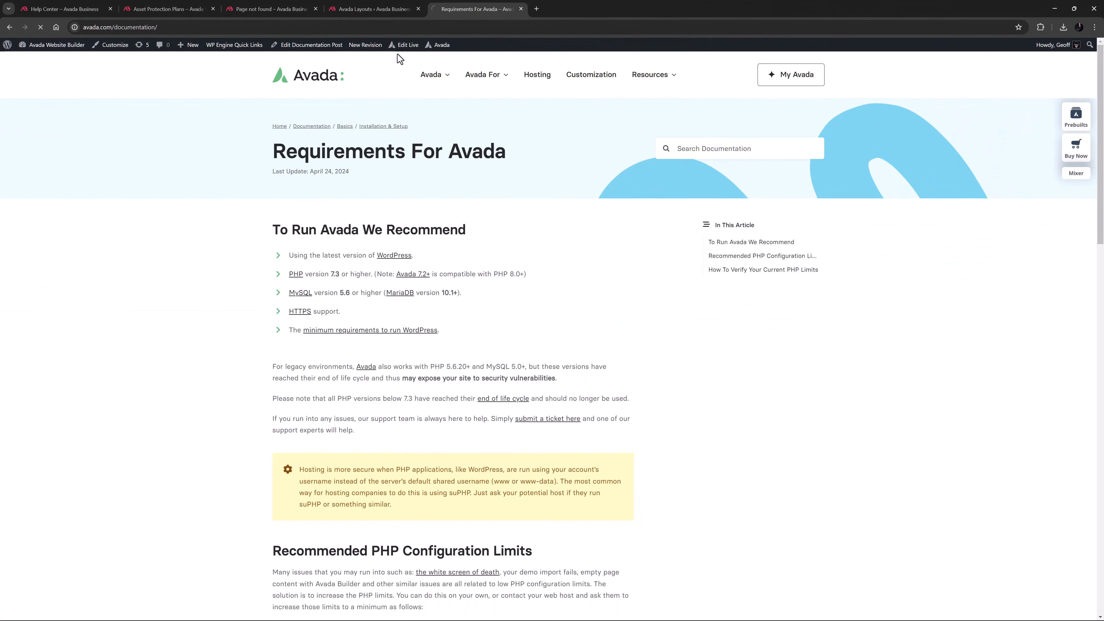